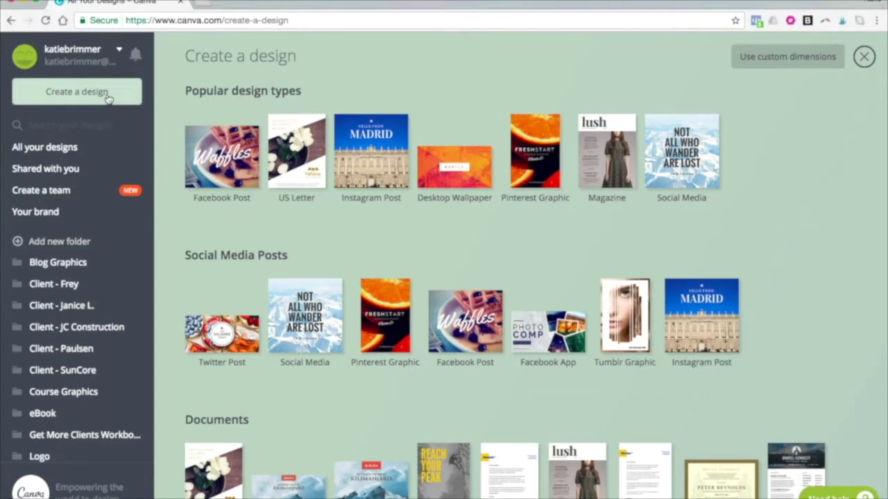
- Create a new US Letter design from the popular design types
scroll(419, 256, down, 5)
scroll(418, 257, down, 4)
scroll(650, 311, up, 8)
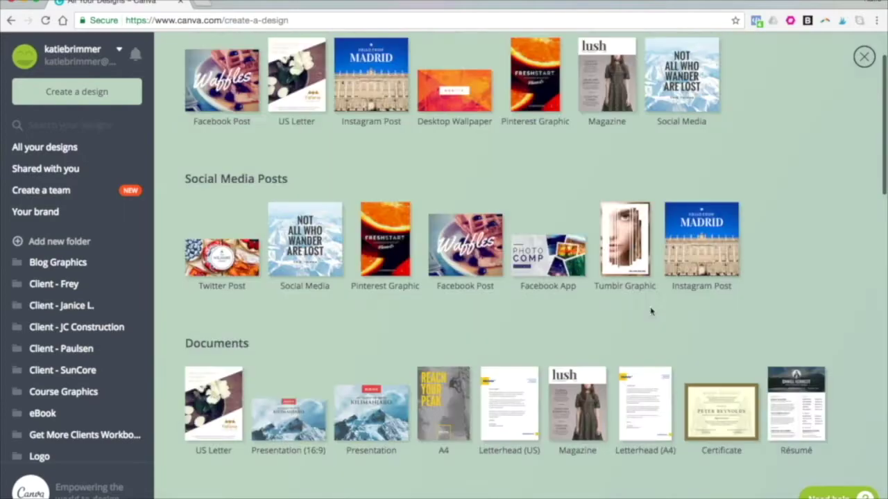
scroll(650, 311, up, 2)
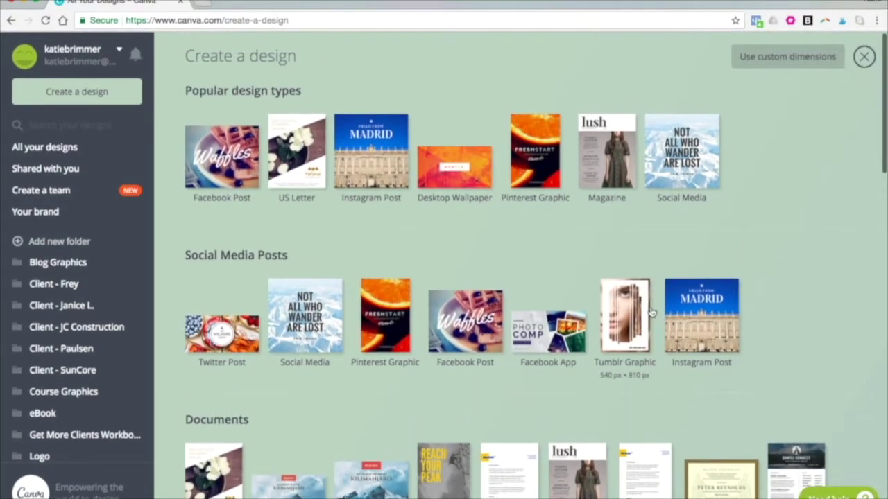
click(297, 180)
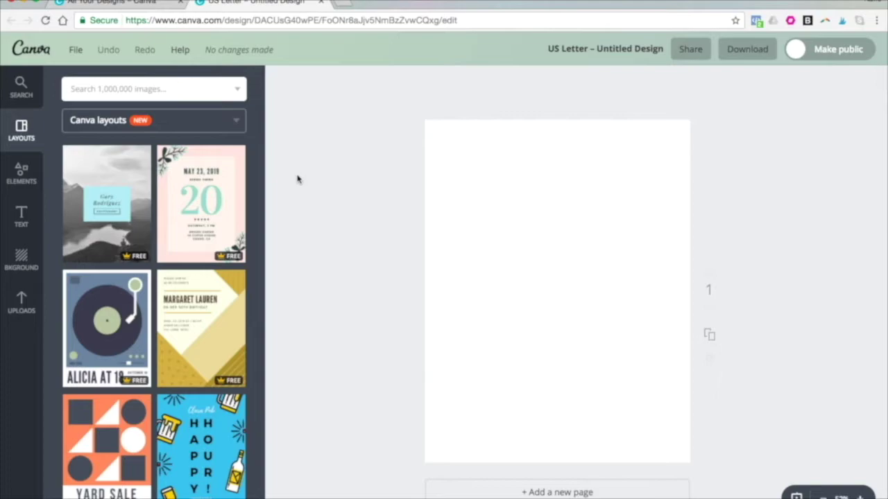
- Examine the image search and its filter options for most relevant or free-only results
click(31, 97)
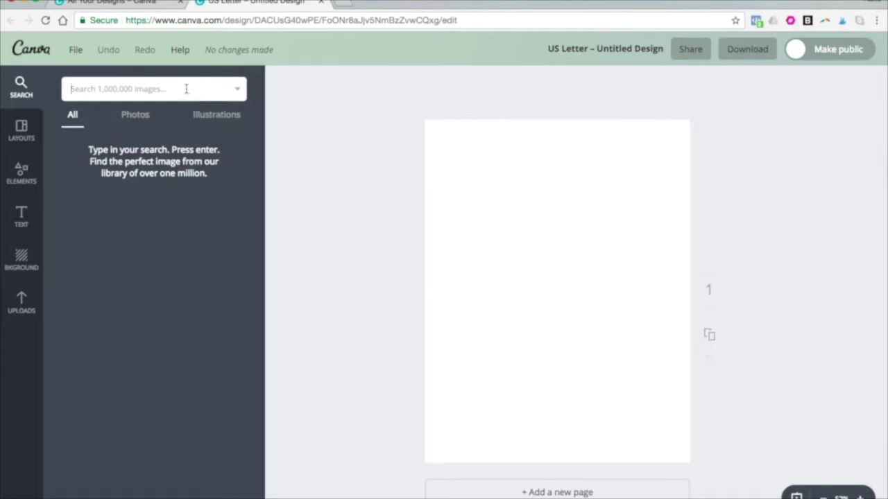
click(237, 90)
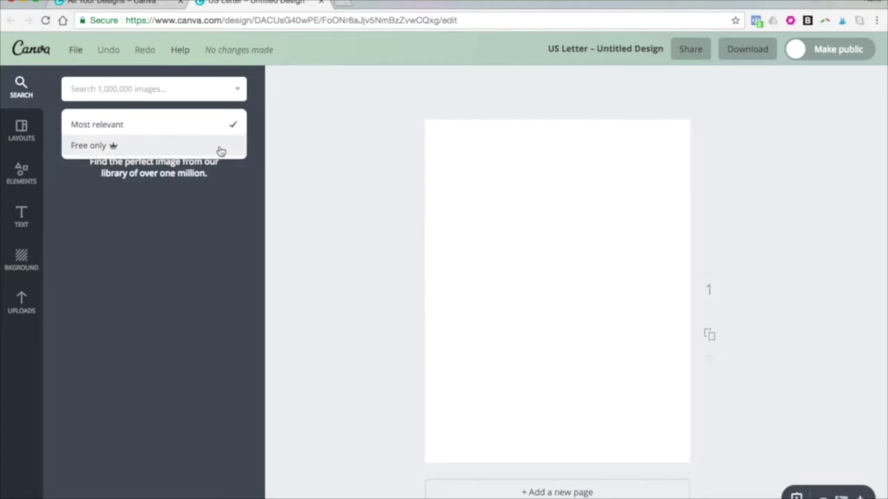
click(254, 124)
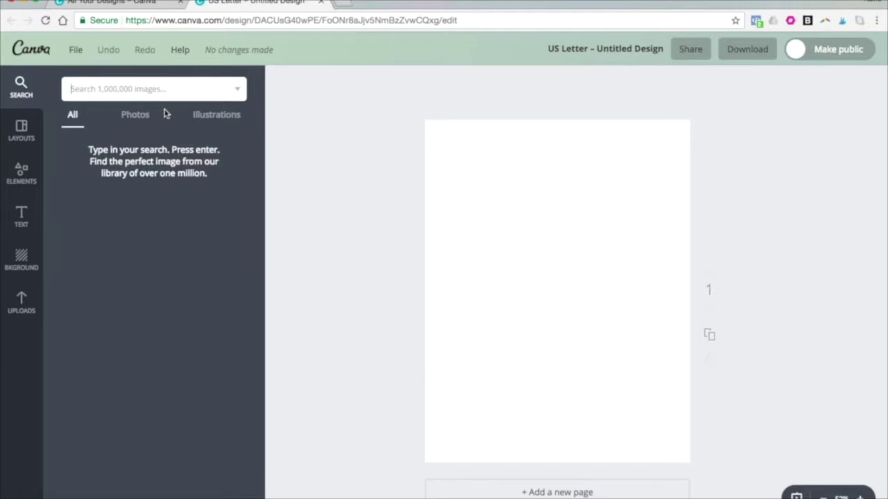
- Browse the ready-made Canva layouts available for the US Letter design
click(21, 130)
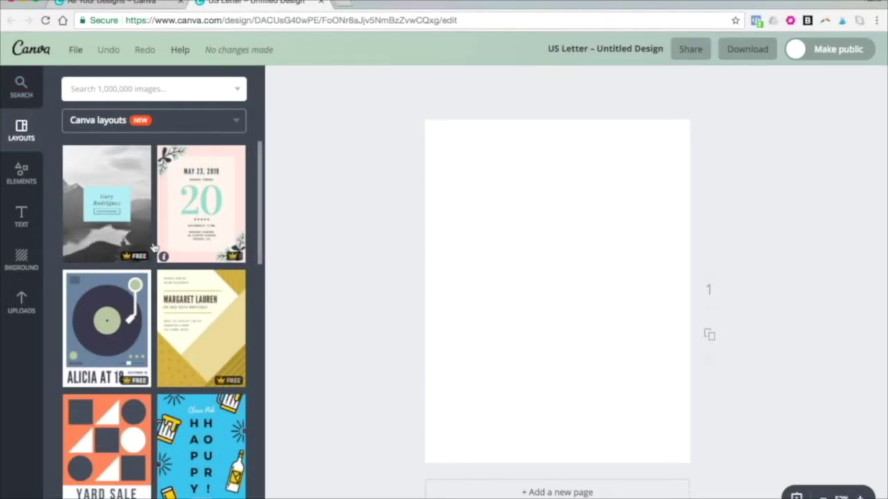
scroll(140, 419, down, 5)
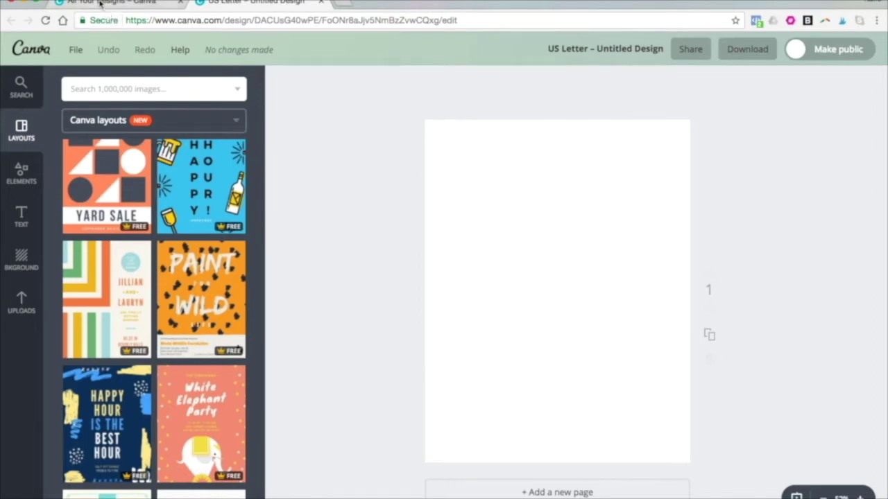
click(99, 4)
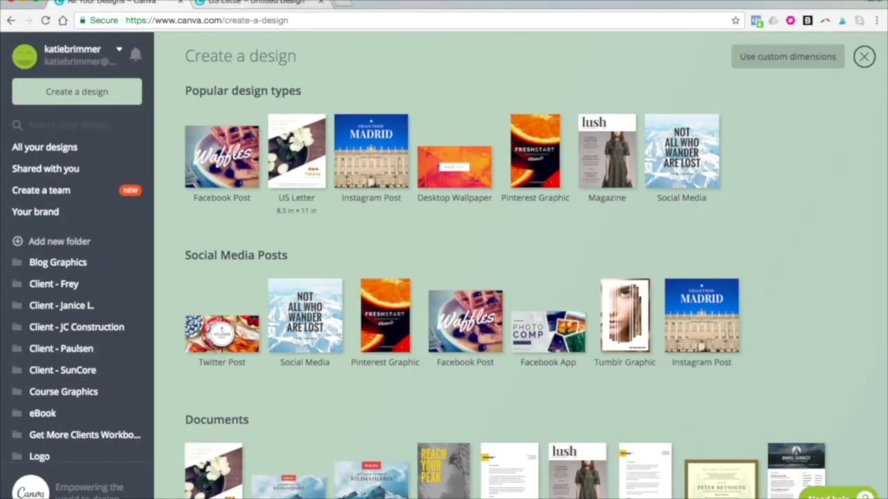
click(253, 3)
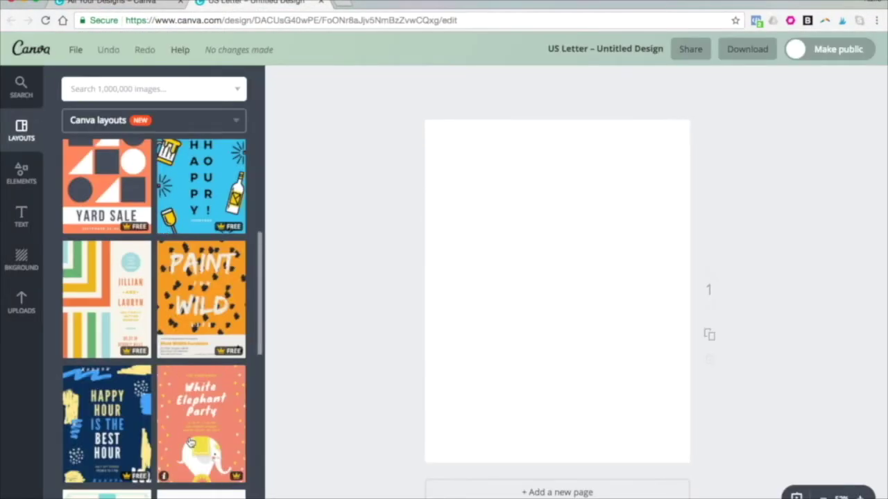
scroll(191, 442, down, 3)
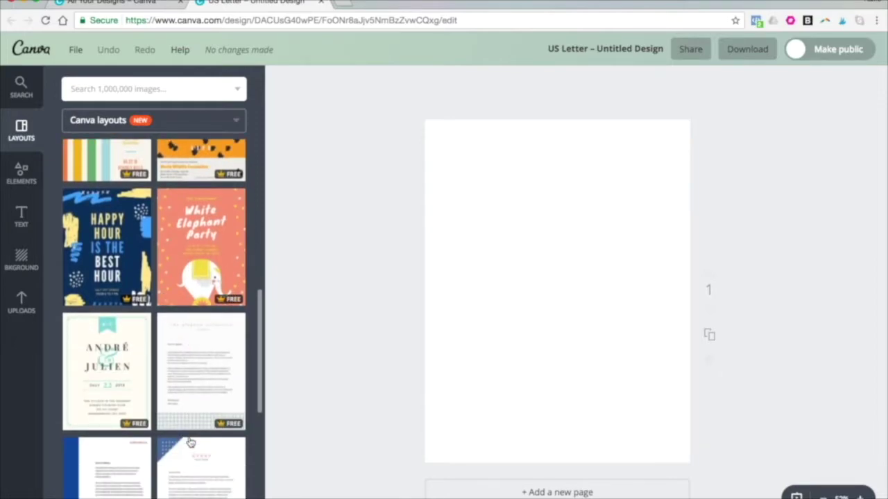
scroll(190, 443, down, 3)
scroll(222, 455, down, 4)
scroll(222, 456, up, 10)
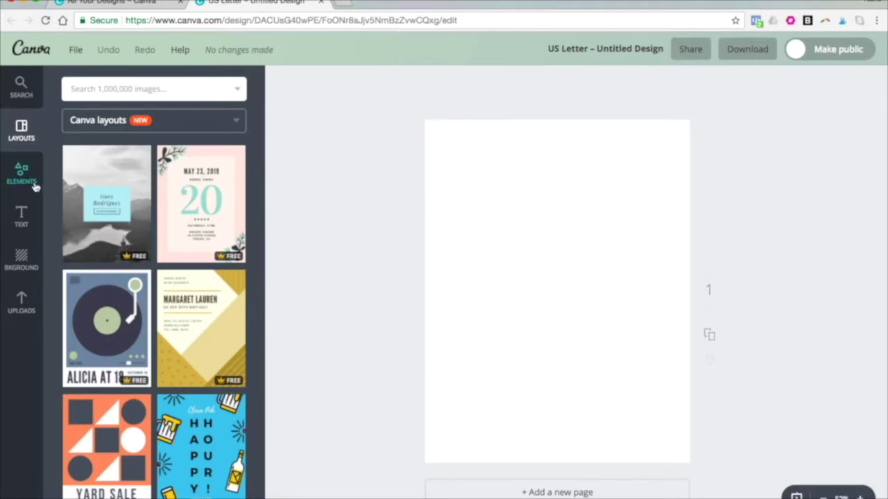
- Look through the element categories, from free photos, grids and frames down to the themed collections
click(35, 186)
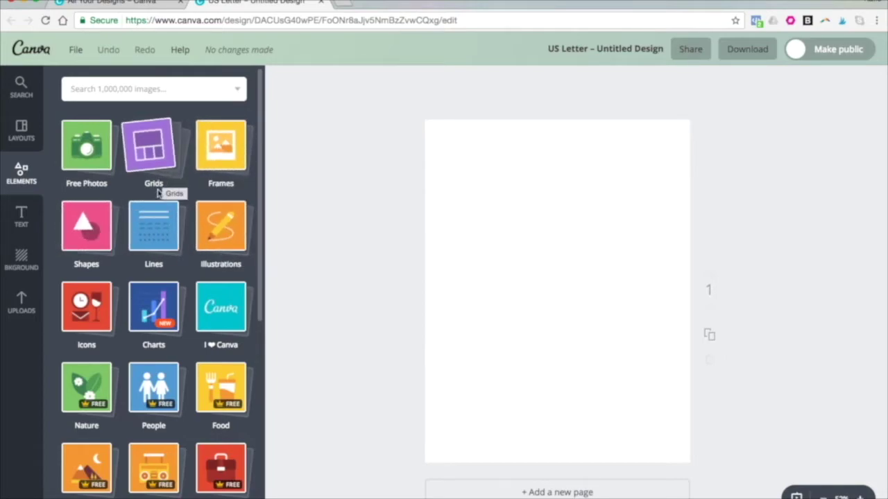
scroll(139, 277, down, 3)
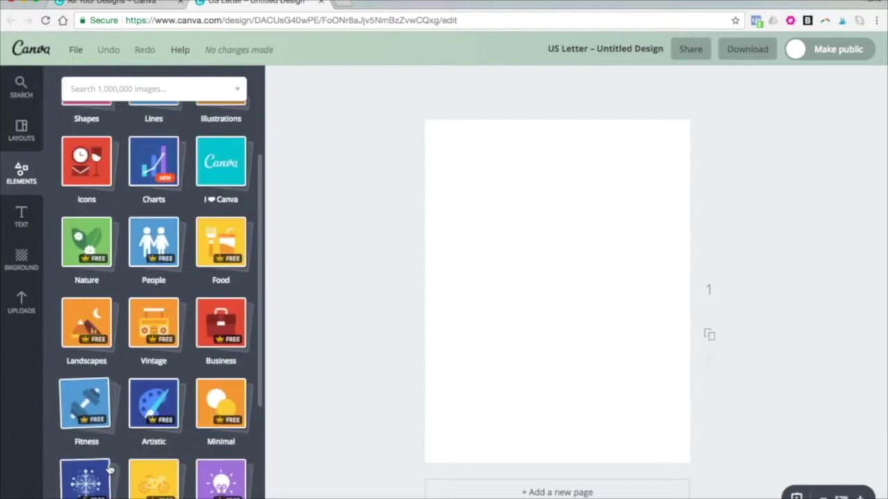
scroll(151, 444, down, 2)
scroll(154, 446, down, 1)
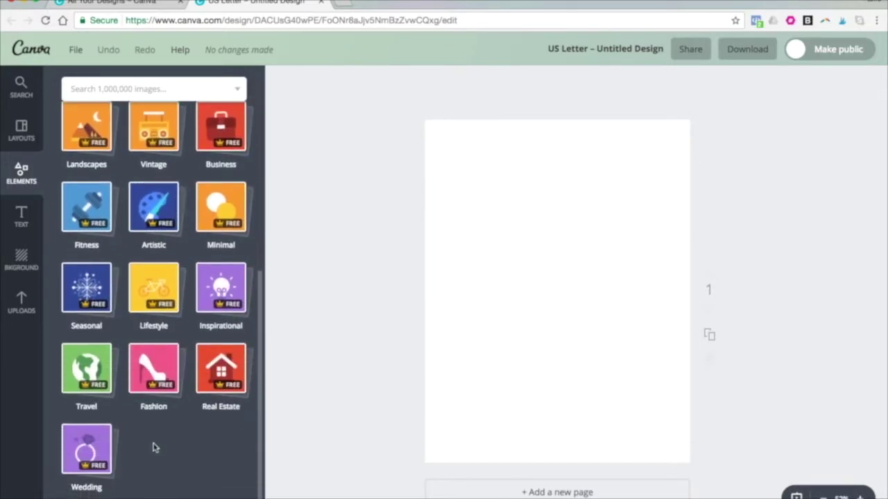
scroll(154, 446, up, 5)
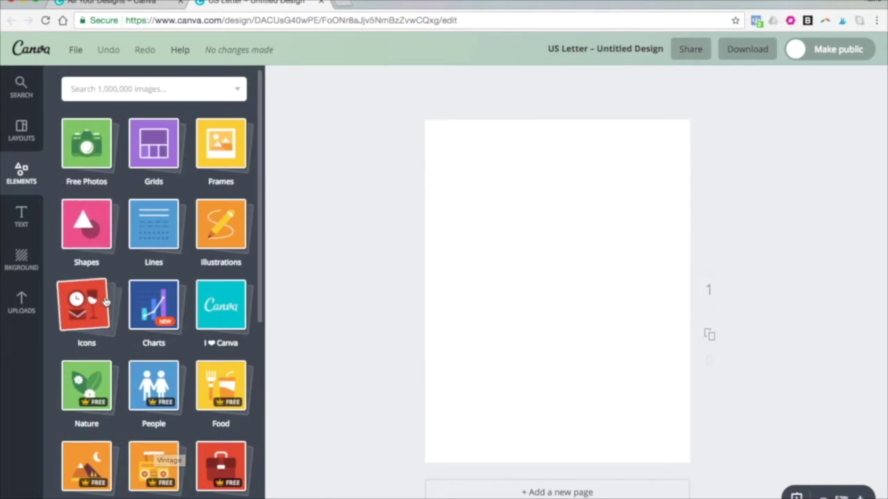
- Look through the heading and text presets, and the background colours and patterns
click(37, 213)
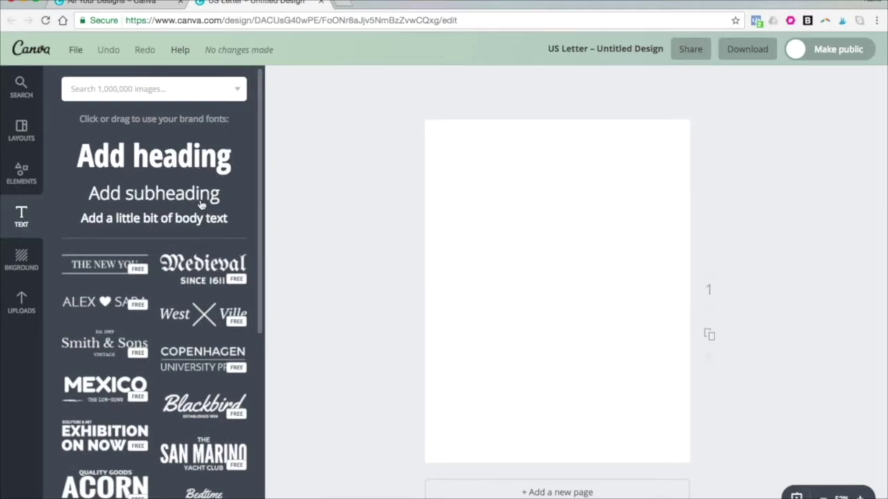
scroll(180, 411, down, 6)
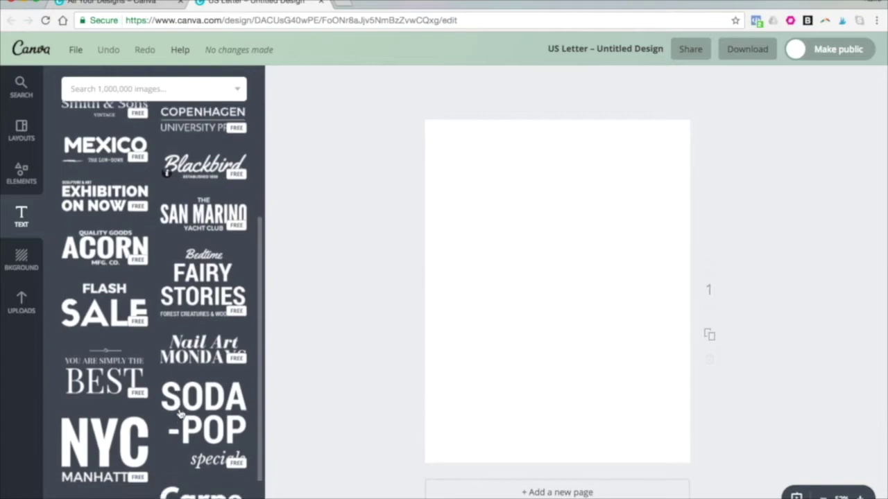
scroll(180, 411, down, 5)
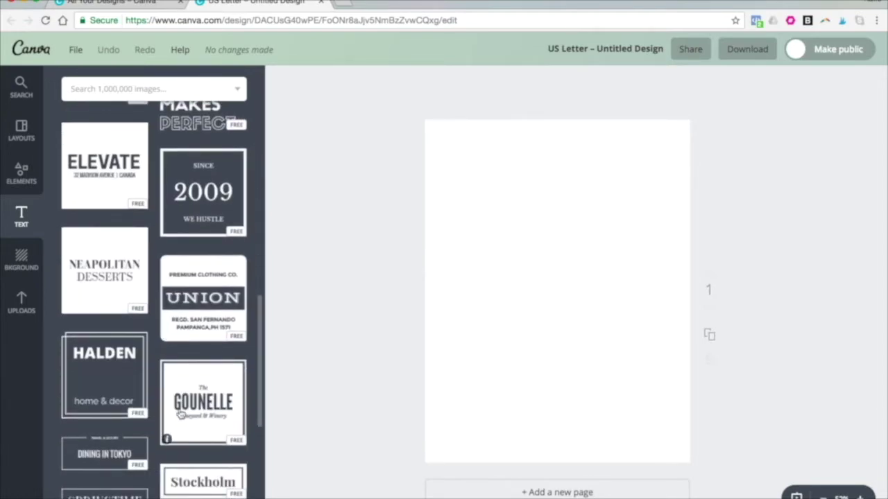
click(21, 260)
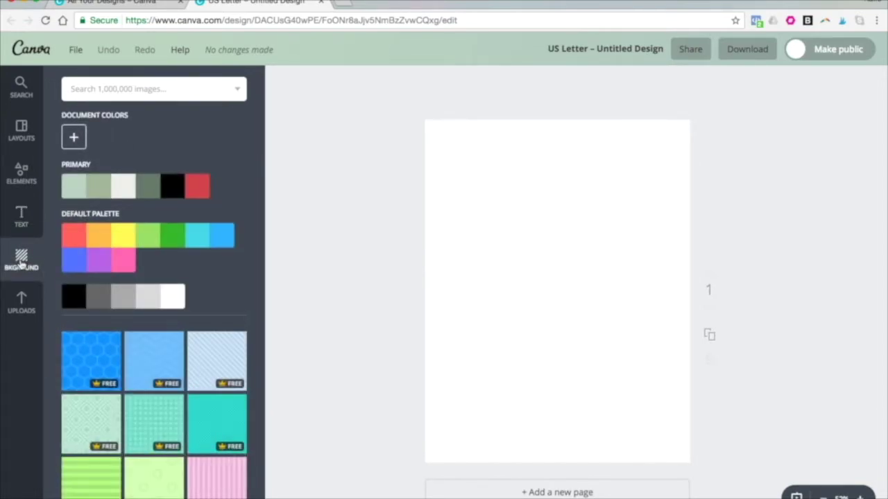
scroll(188, 481, down, 5)
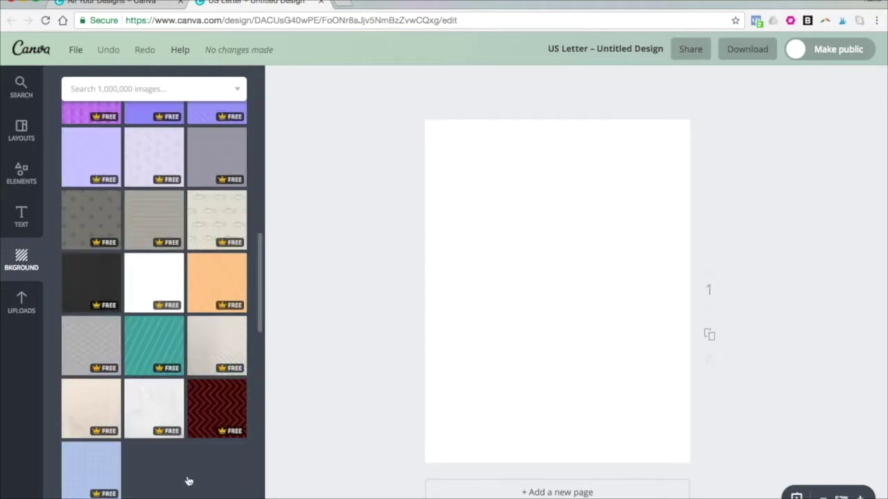
- Place the uploaded photo of the wooden desk with flowers, laptop and blue stool on the blank page
click(23, 303)
scroll(143, 450, down, 10)
scroll(143, 450, down, 10)
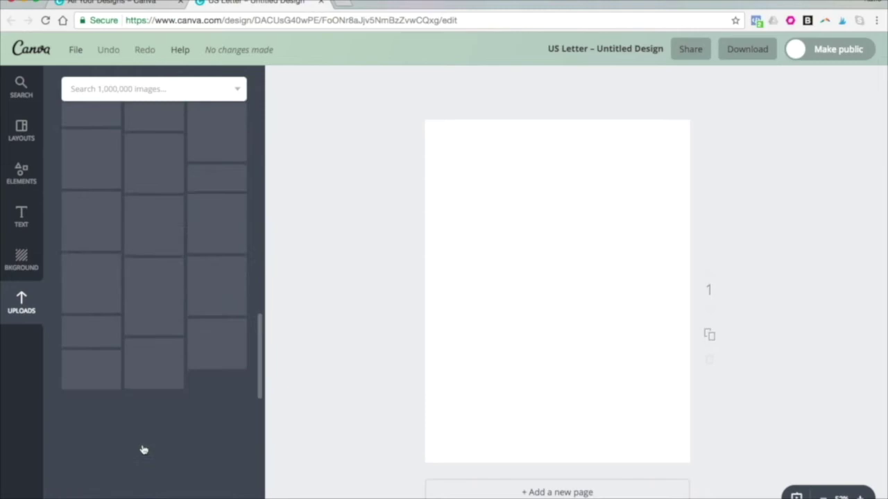
scroll(143, 449, down, 4)
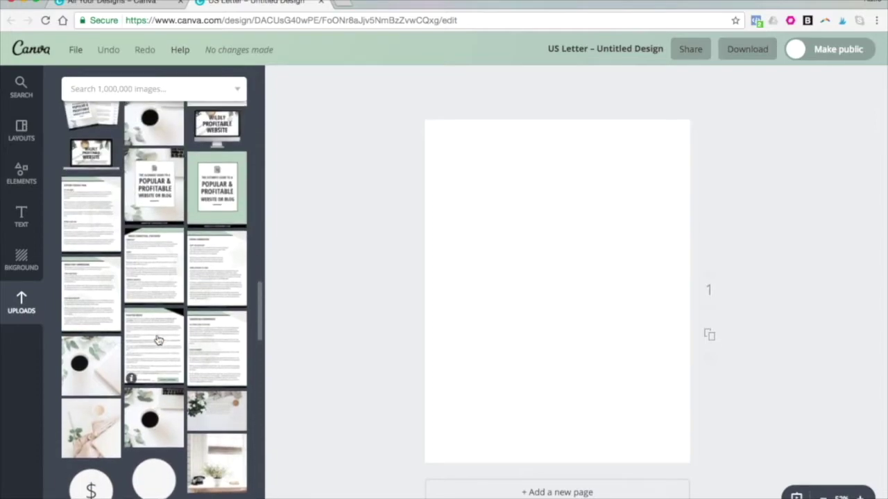
scroll(158, 340, up, 2)
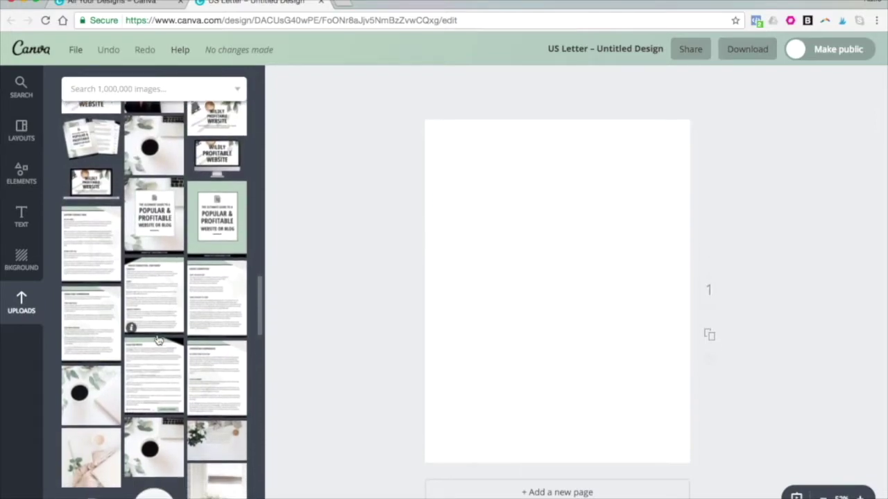
scroll(158, 340, up, 3)
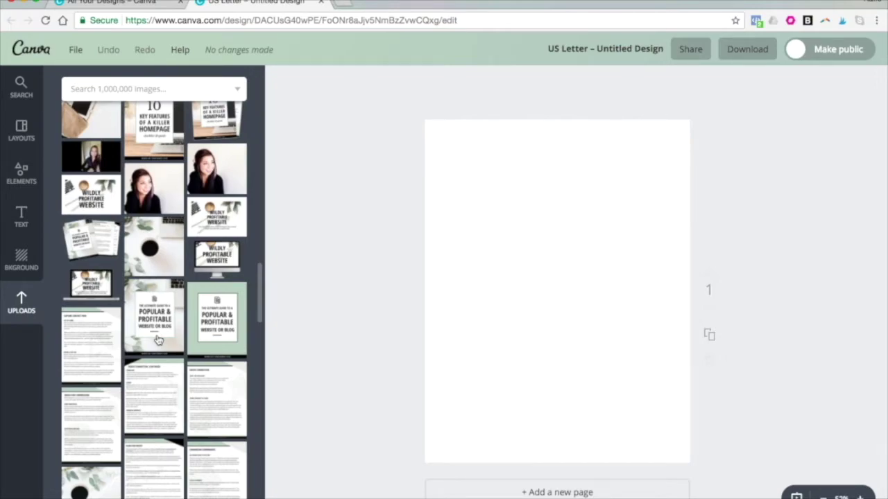
scroll(158, 340, down, 5)
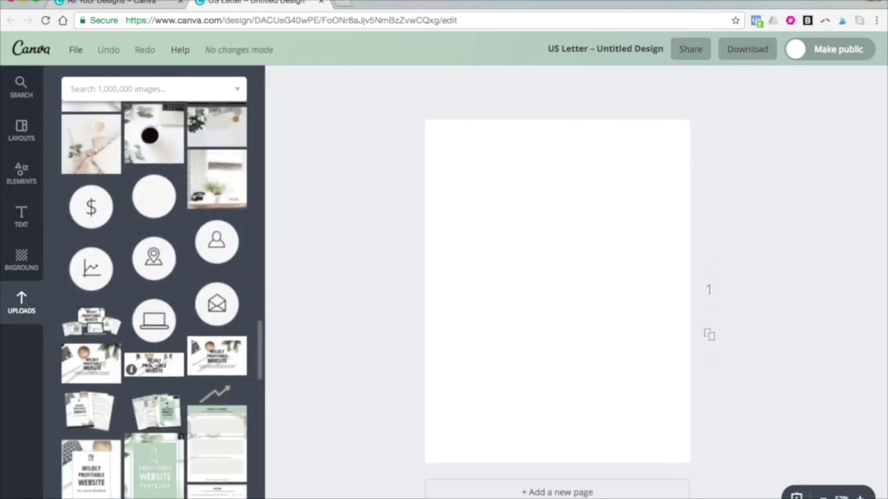
scroll(152, 365, down, 5)
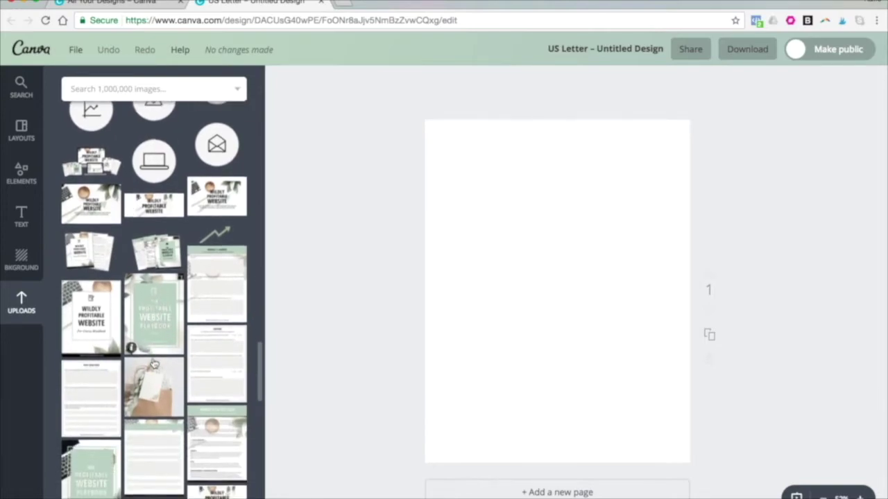
scroll(152, 364, down, 10)
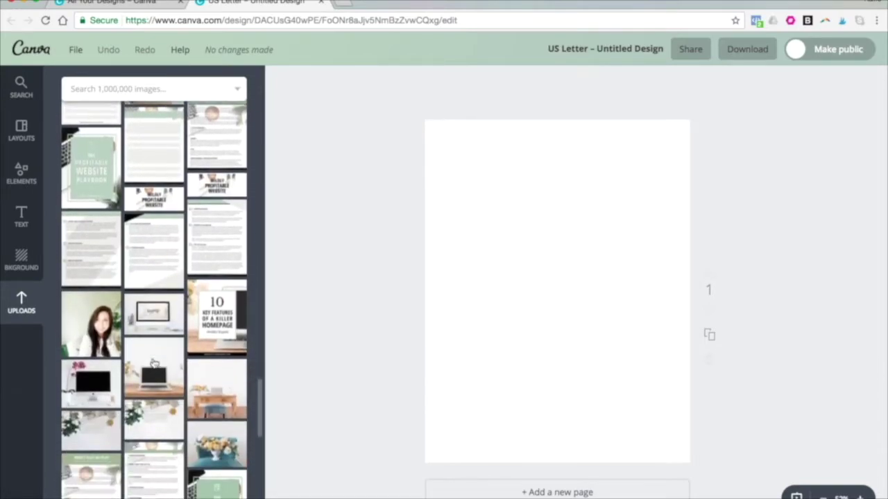
drag(217, 385, 594, 390)
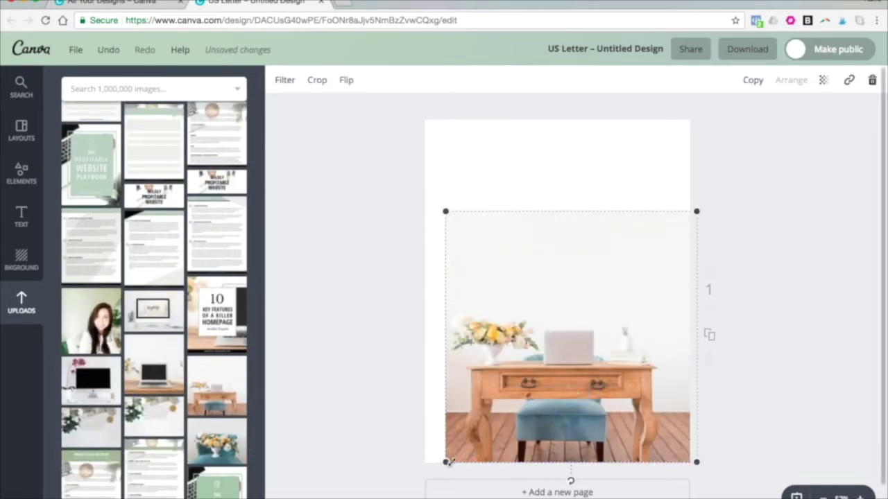
- Enlarge and reposition the desk photo so it spans the page's full width and meets its bottom edge
drag(448, 462, 408, 479)
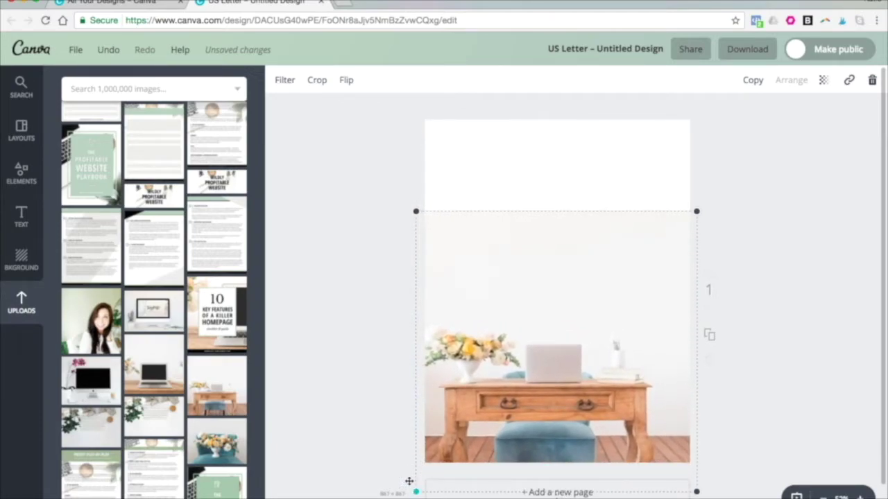
drag(500, 451, 505, 423)
drag(423, 182, 412, 172)
drag(529, 310, 537, 310)
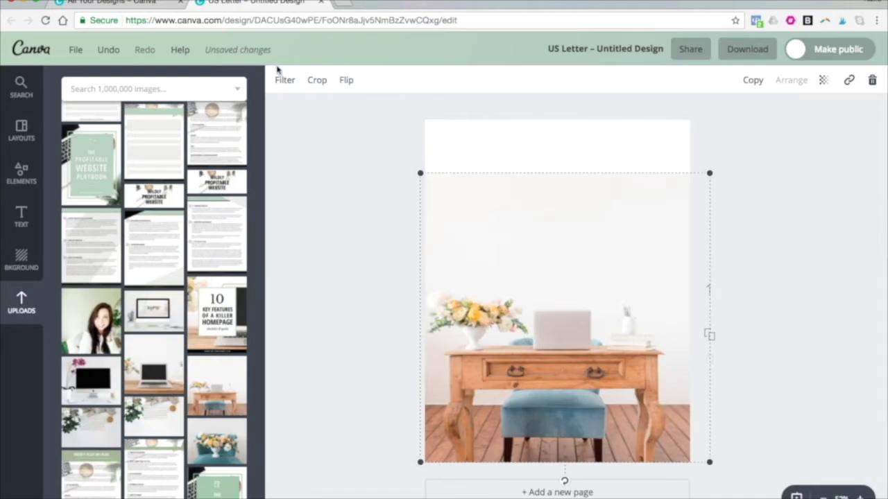
- Rename the design as "Canva Training"
click(76, 50)
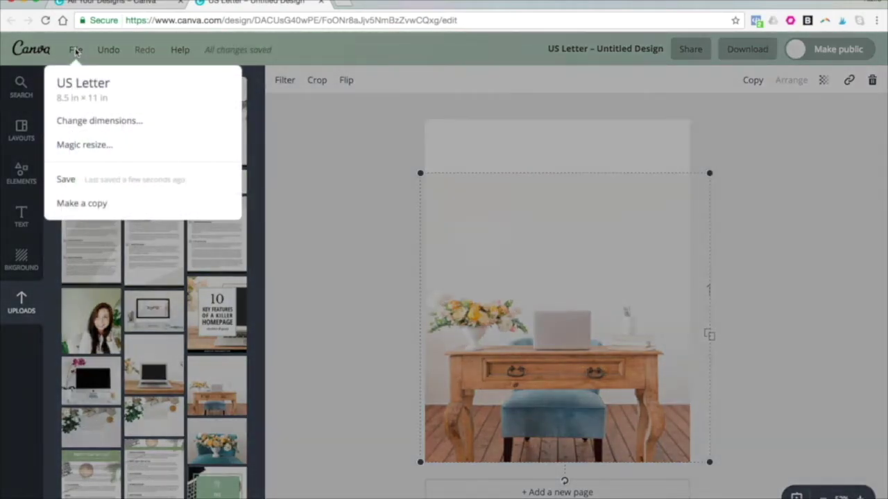
click(565, 81)
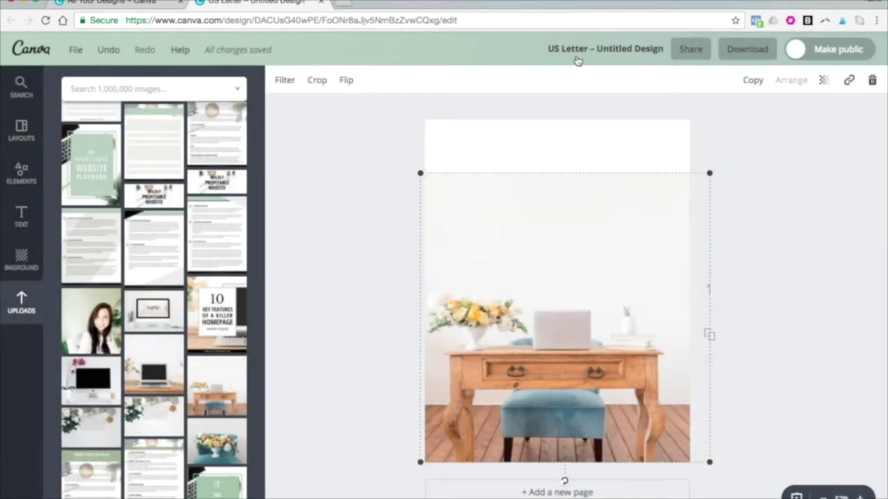
click(576, 59)
text(Wo)
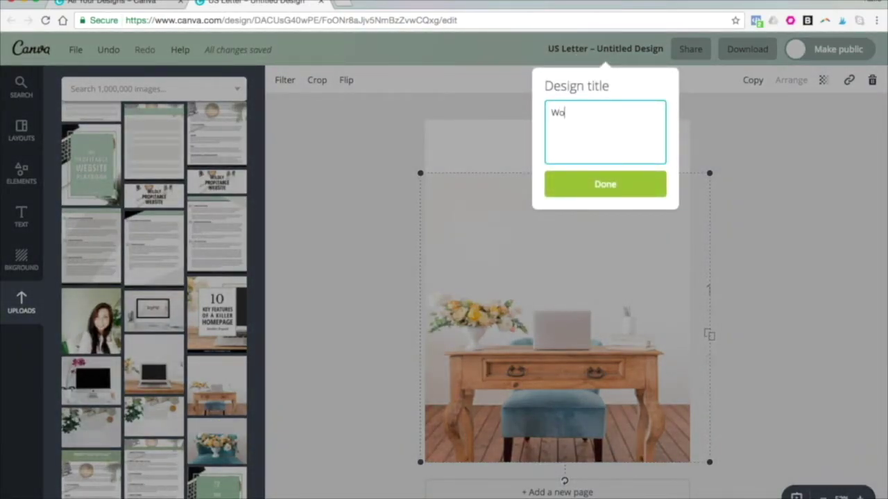
text(nva Training)
click(634, 195)
click(78, 53)
click(75, 52)
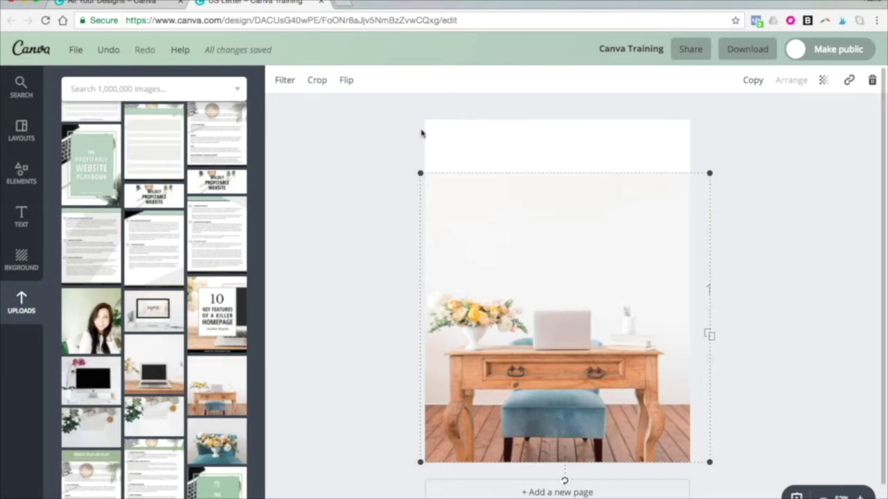
- Adjust the desk photo's filter settings to brightness +7 and contrast +9
click(287, 80)
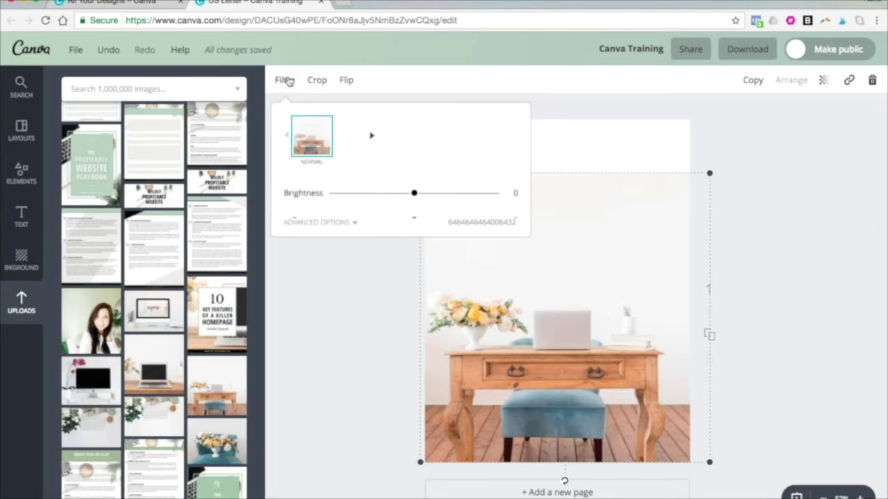
click(415, 180)
drag(416, 181, 422, 203)
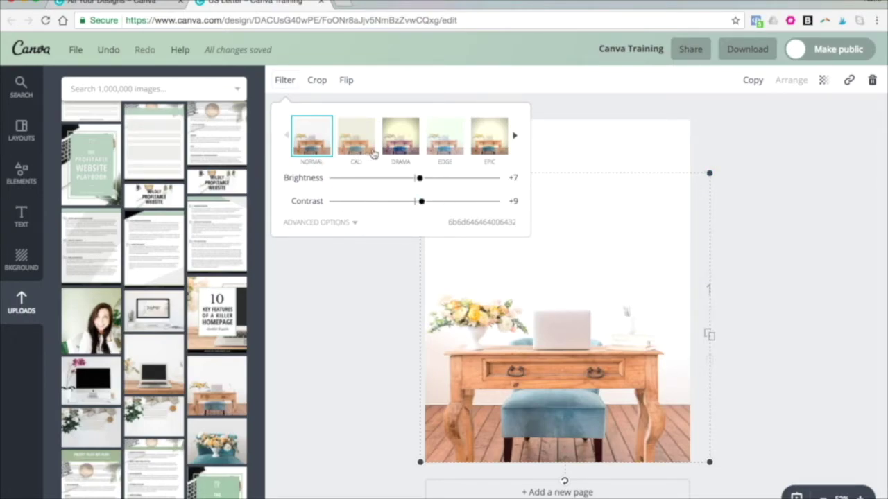
- Look through the desk photo's filter presets and its advanced adjustment options
click(517, 140)
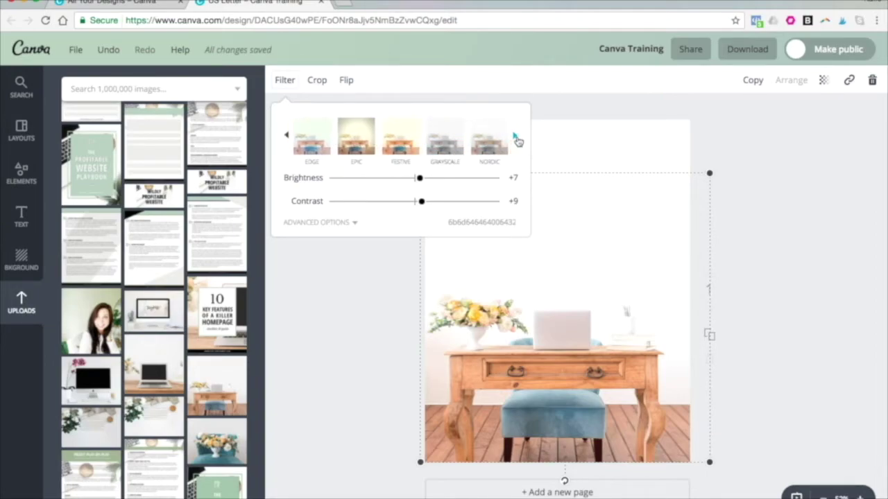
click(516, 140)
click(517, 140)
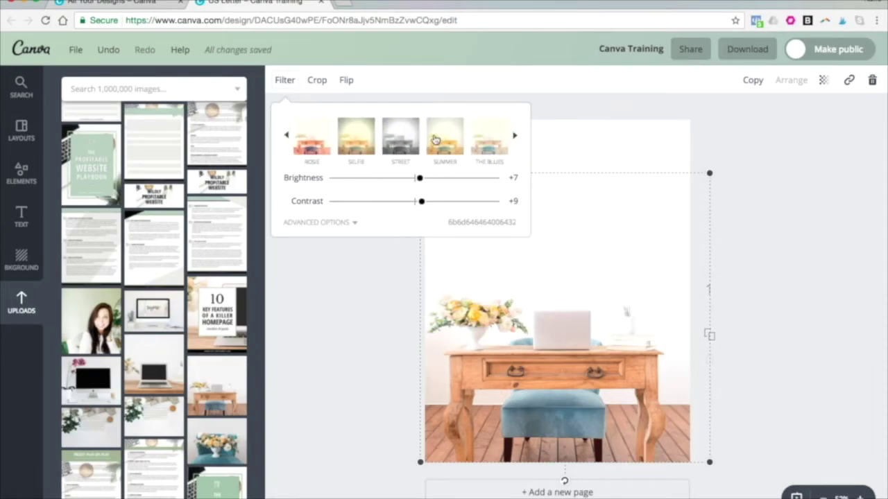
click(312, 227)
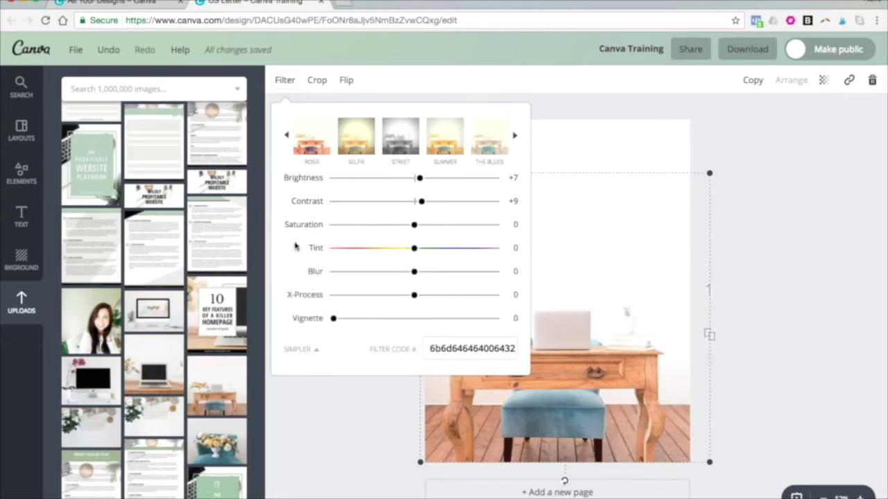
click(610, 201)
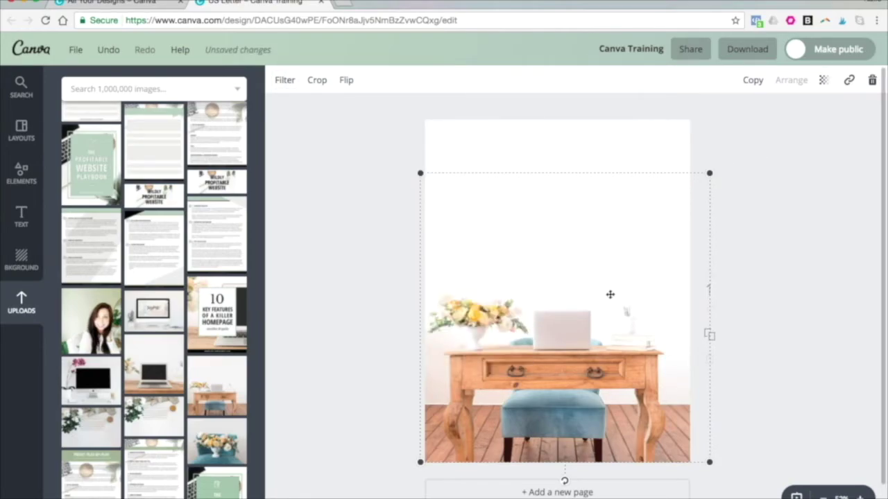
click(335, 176)
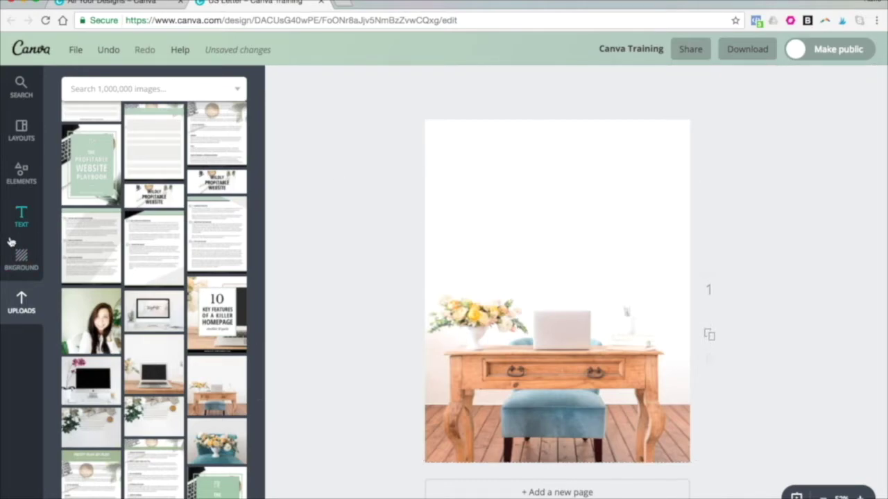
- Add a green square shape and flatten it into a thin horizontal bar near the top of the page
click(10, 175)
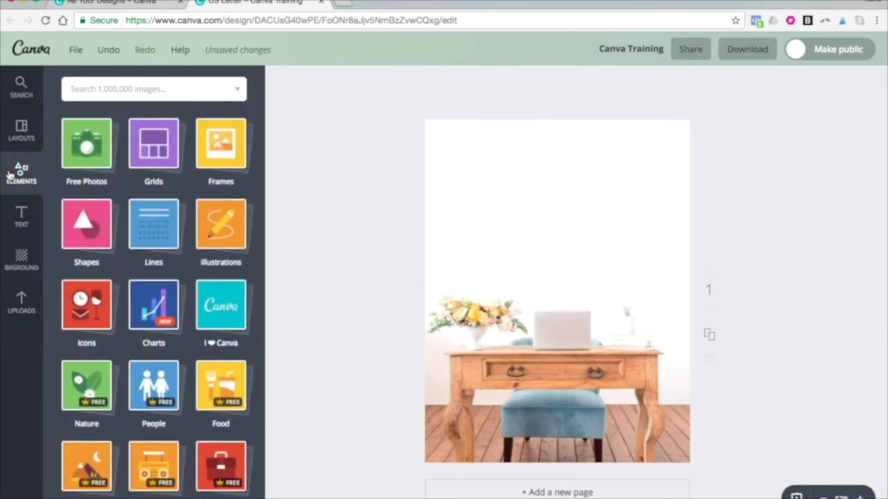
click(85, 231)
click(107, 323)
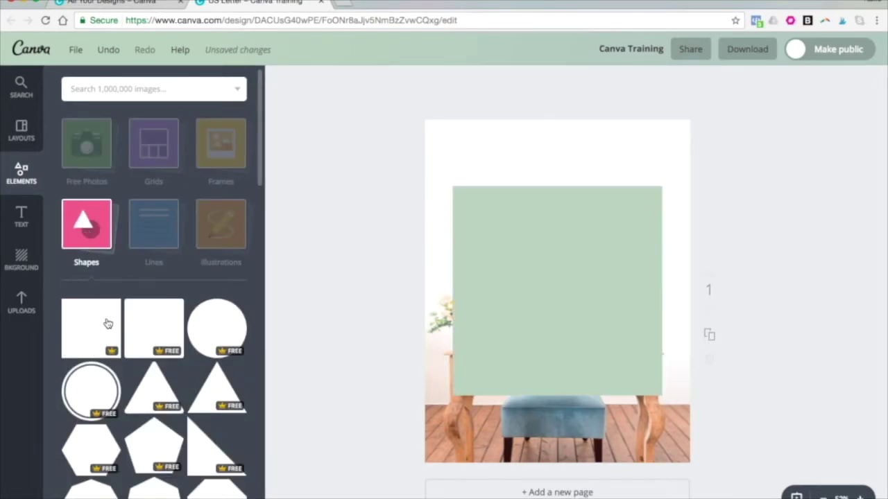
drag(557, 394, 518, 178)
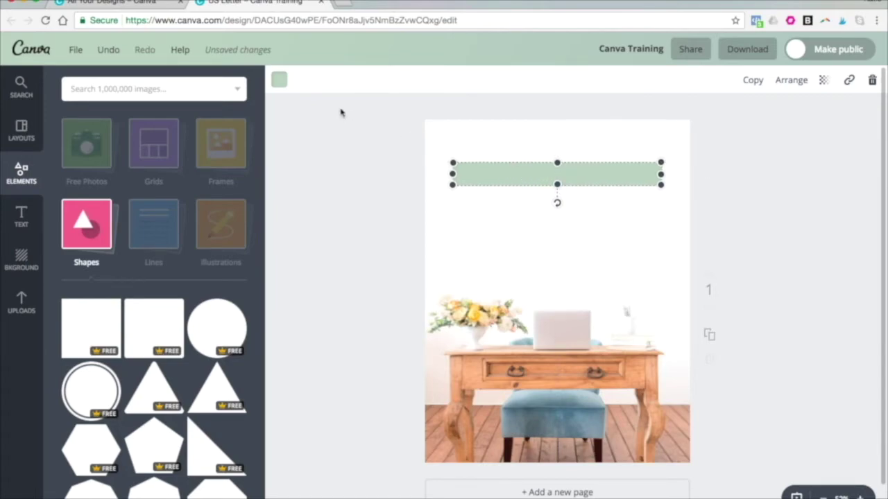
- Look through the green bar's colour palettes and custom colour picker
click(279, 81)
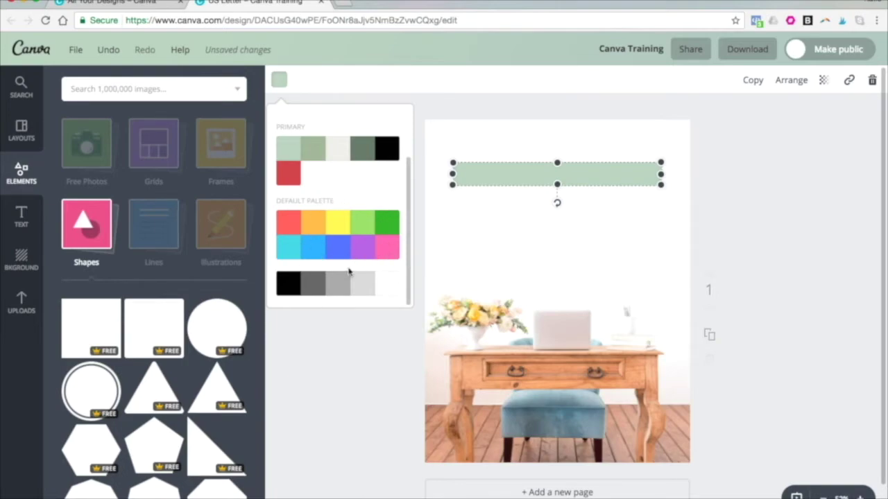
scroll(322, 165, up, 1)
click(289, 141)
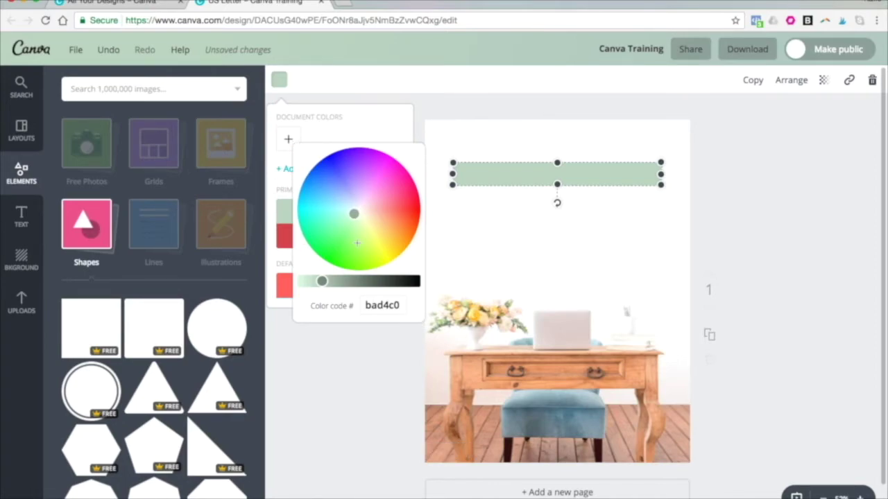
click(495, 153)
- Stretch the green bar to the full page width and centre it horizontally
drag(452, 174, 422, 173)
drag(658, 177, 694, 177)
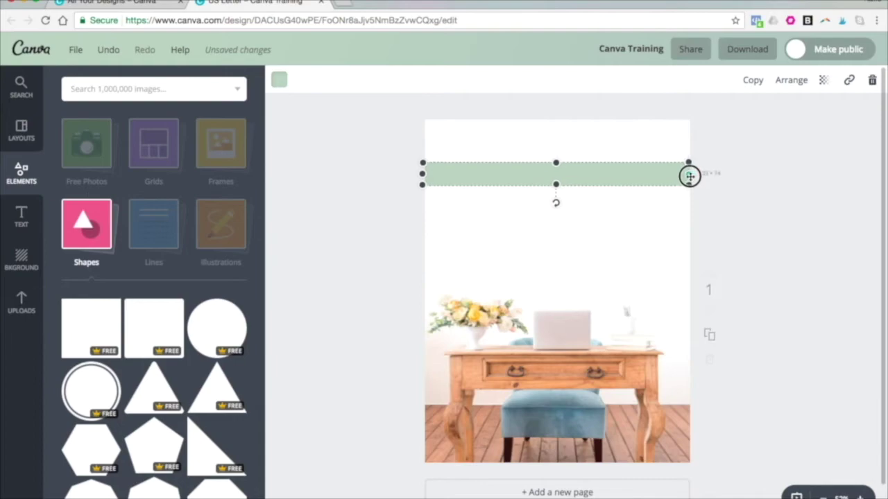
drag(652, 176, 656, 177)
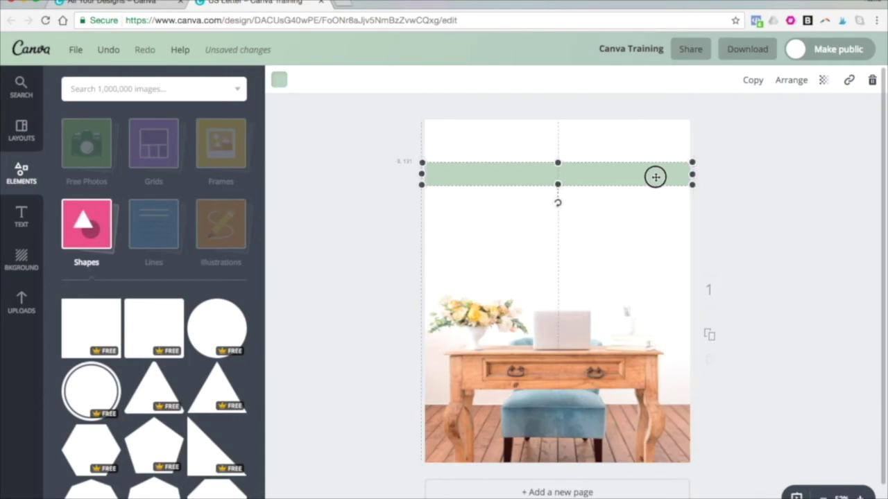
click(763, 154)
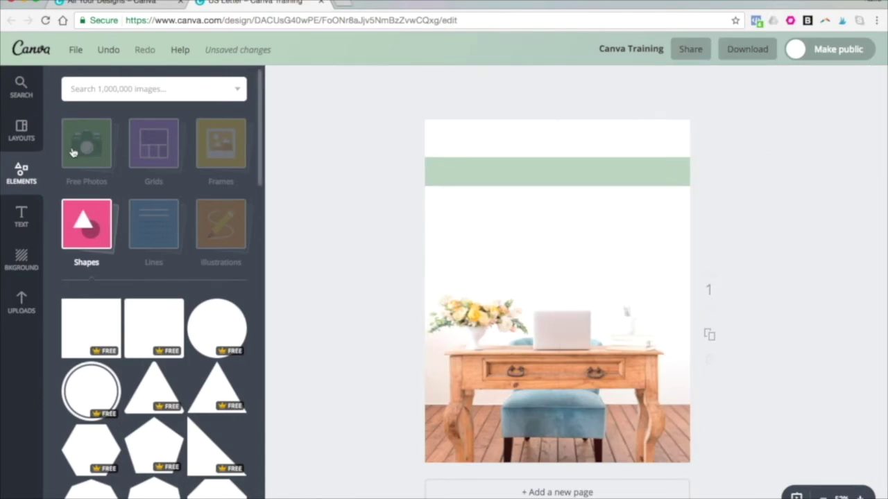
- Add a subheading reading "FREE WORKBOOK" and centre it on the green bar
click(23, 215)
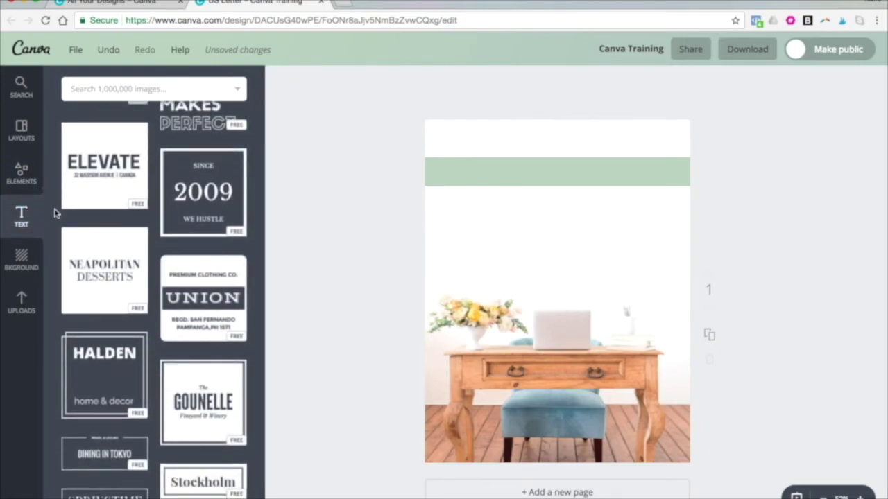
scroll(159, 191, up, 10)
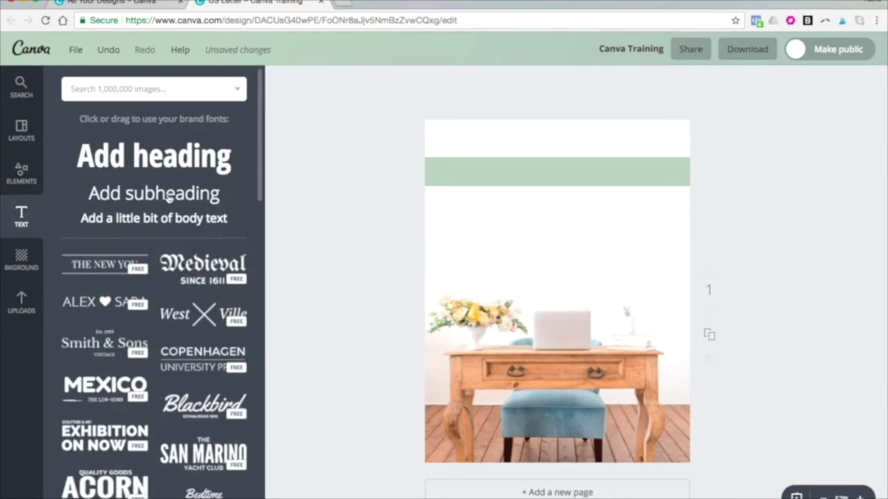
click(169, 199)
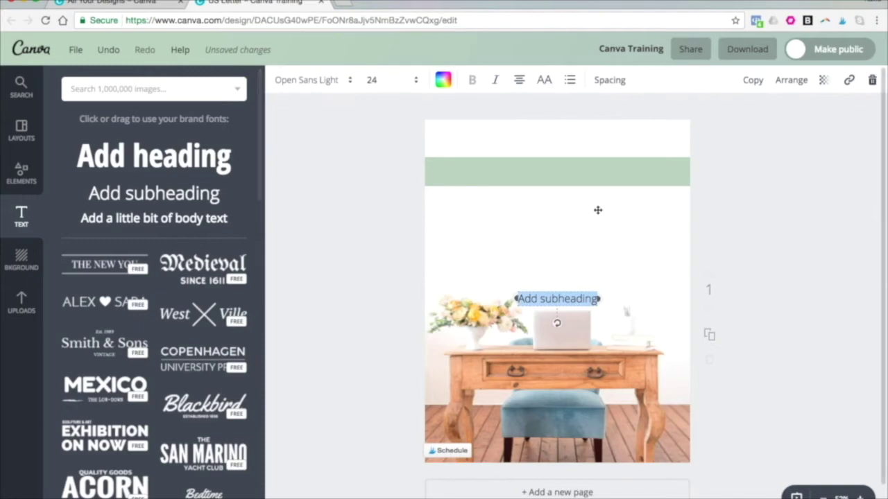
click(659, 267)
drag(541, 297, 545, 170)
text(FREE WORKBOOK)
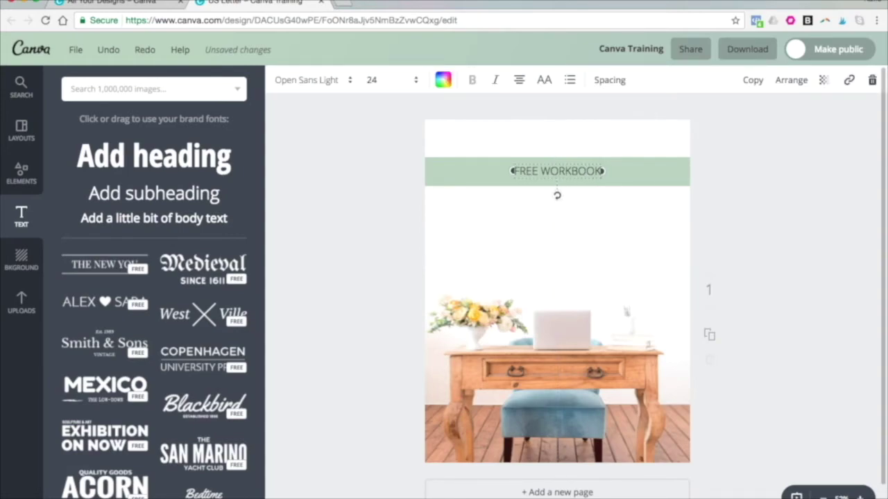
- Set the "FREE WORKBOOK" text to the Lato font at size 28
click(312, 80)
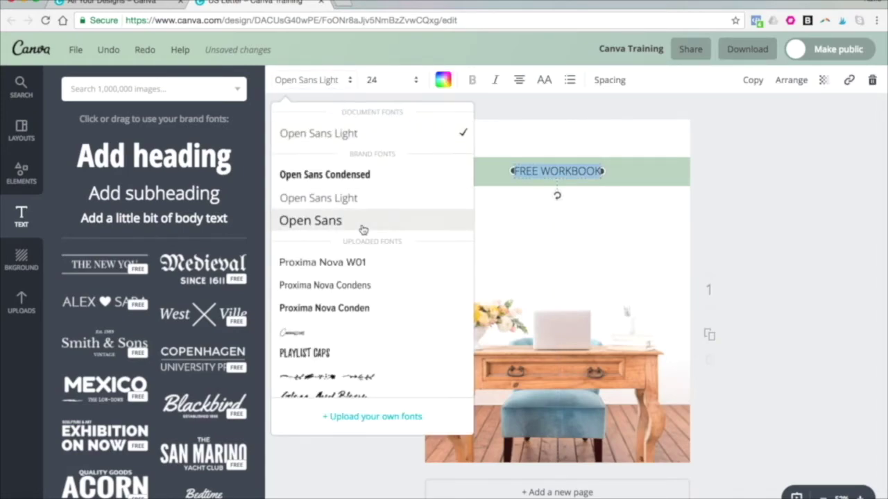
scroll(356, 220, down, 10)
click(343, 282)
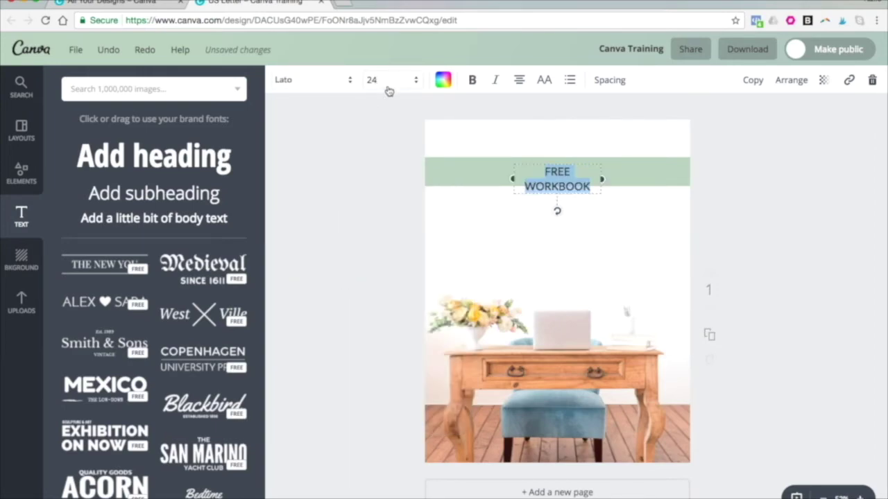
click(388, 91)
click(374, 278)
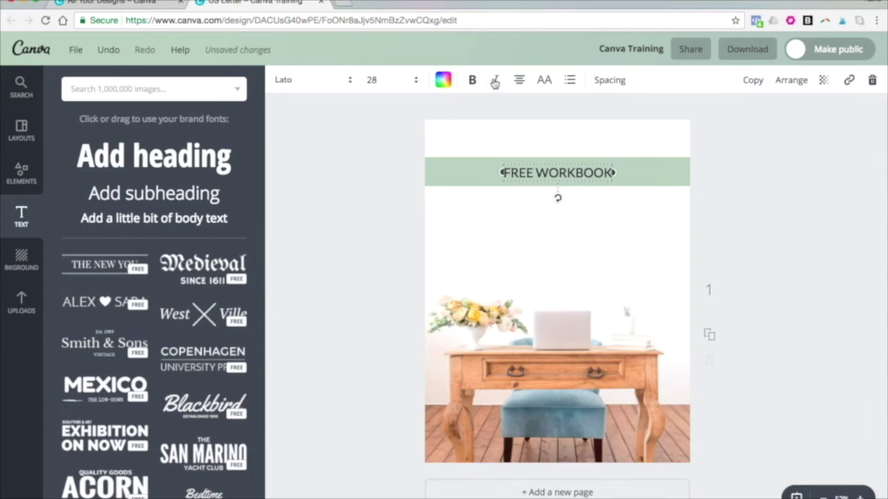
- Make the "FREE WORKBOOK" text bold and colour it white
click(473, 81)
click(444, 82)
scroll(500, 201, down, 2)
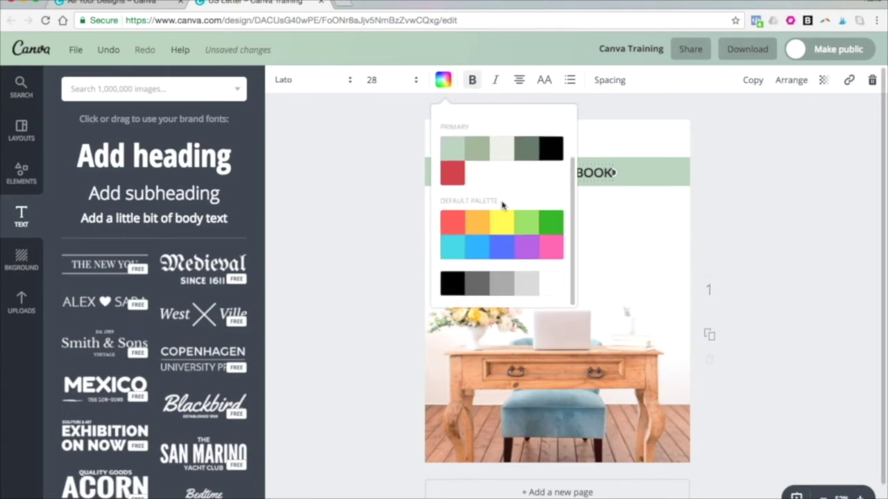
click(549, 285)
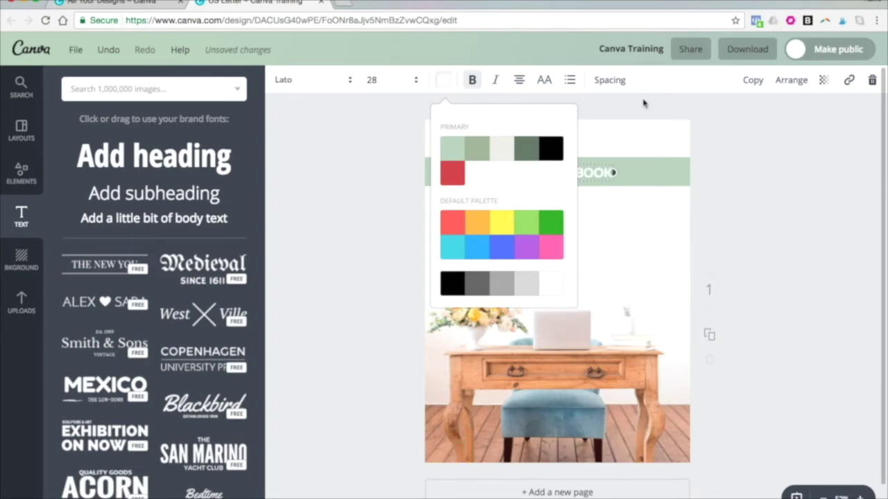
- Widen the letter spacing of "FREE WORKBOOK" and move the text with its green bar closer to the page's top edge
double_click(597, 168)
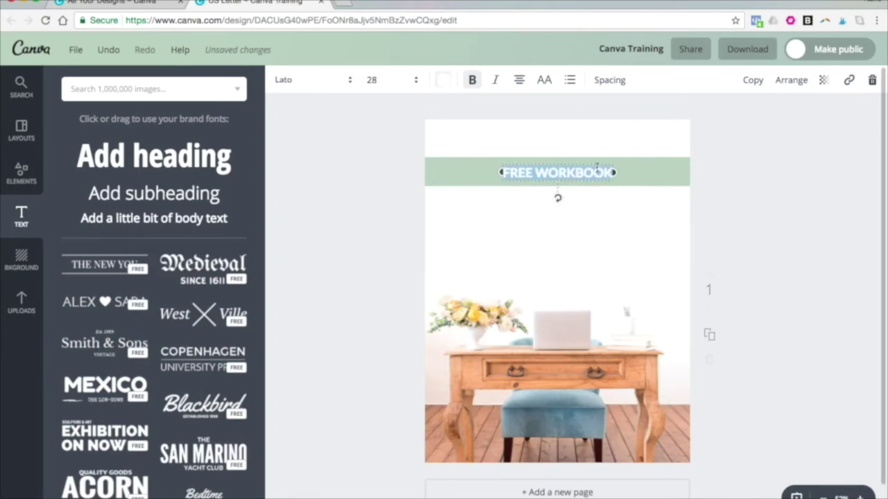
click(613, 81)
drag(680, 118, 703, 119)
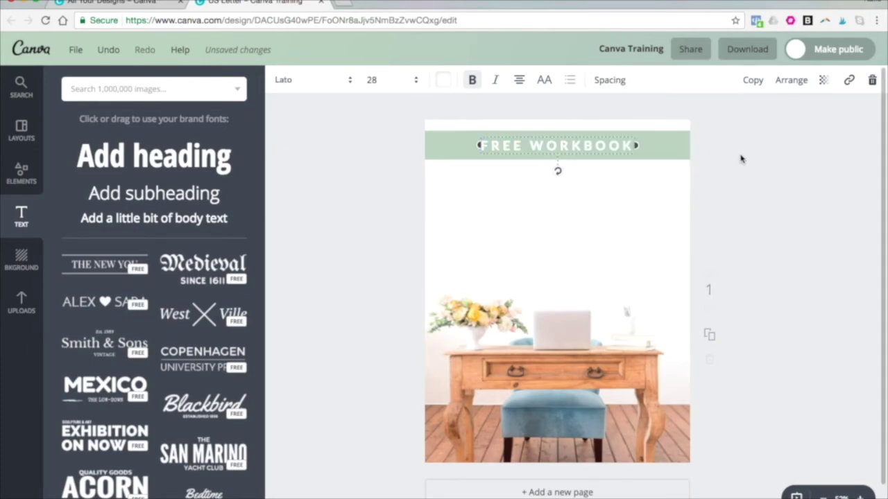
- Duplicate the "FREE WORKBOOK" text below the green bar as centred, black, non-bold text reading "HOW TO"
click(754, 81)
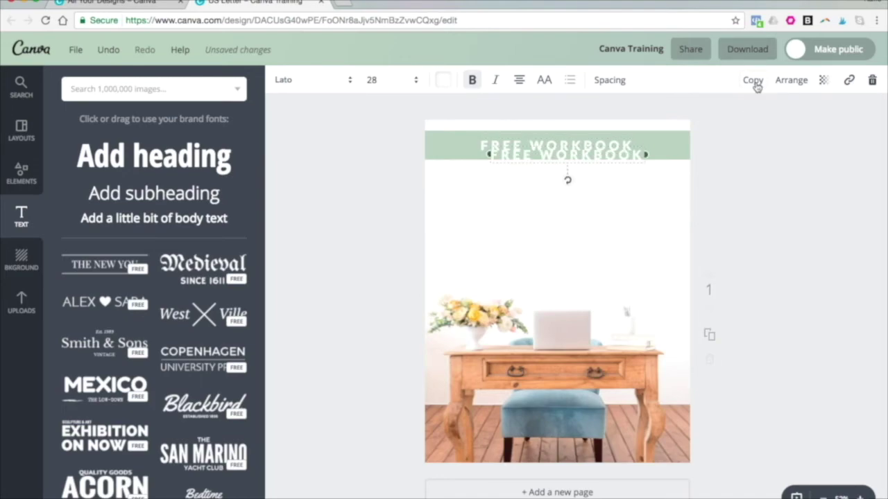
drag(626, 157, 624, 182)
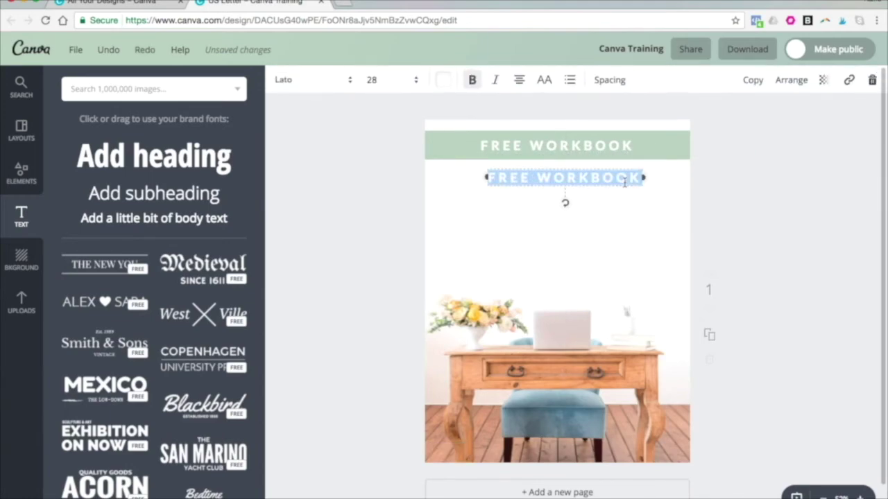
click(446, 80)
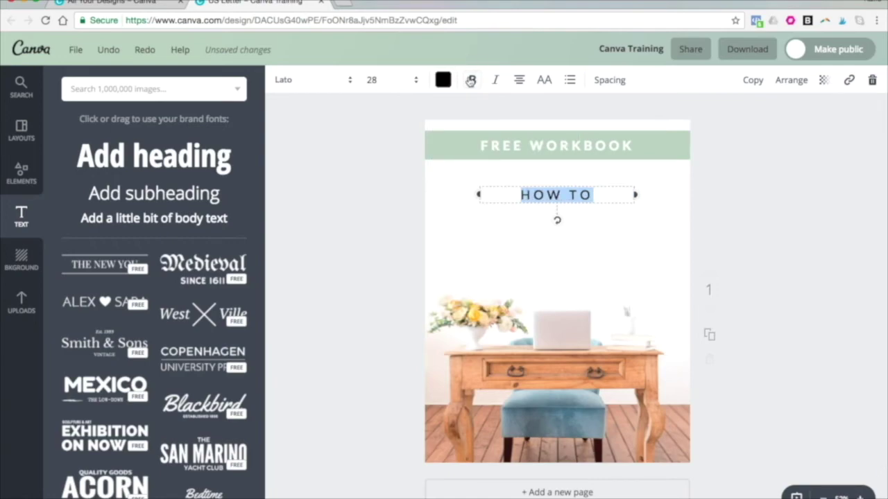
drag(572, 195, 566, 186)
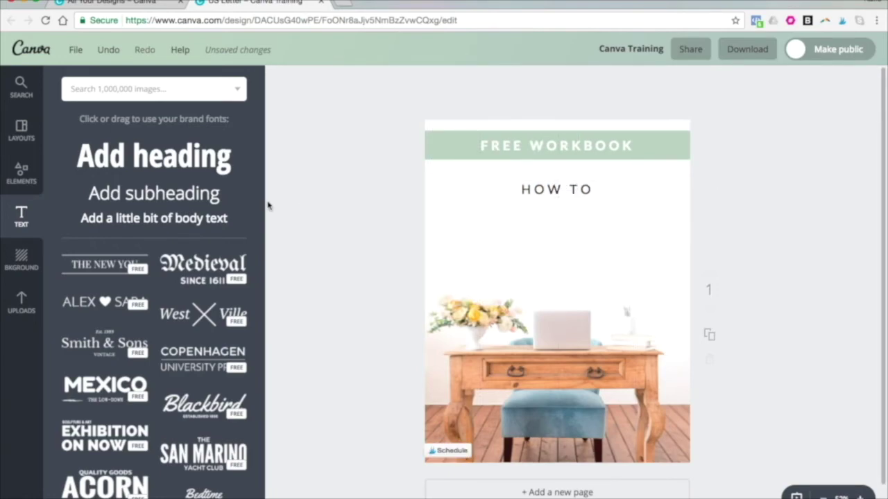
- Add a heading reading "CREATE OPT-IN FREEBIES" centred below the "HOW TO" line
click(181, 157)
drag(559, 305, 562, 225)
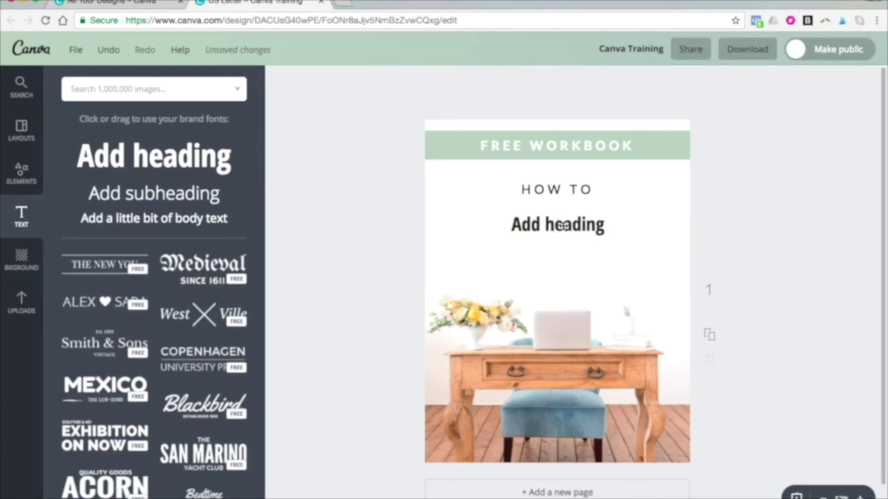
click(562, 226)
text(CREATE OPT-IN FREEBIES)
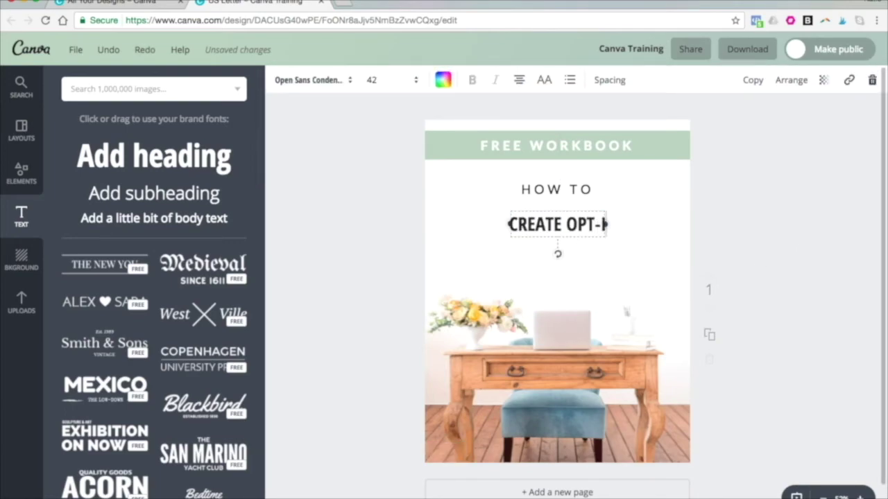
- Duplicate the "HOW TO" text, place the copy centred below the heading and change its wording to "WITH CANVA"
click(560, 184)
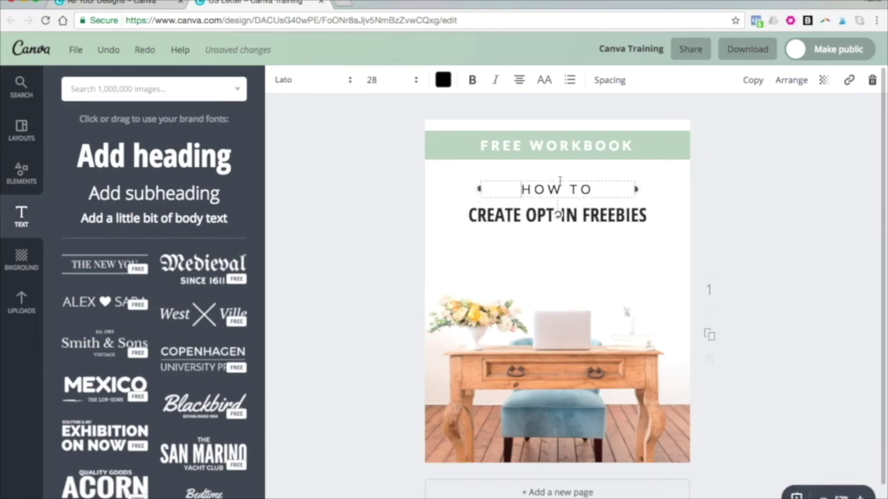
click(753, 81)
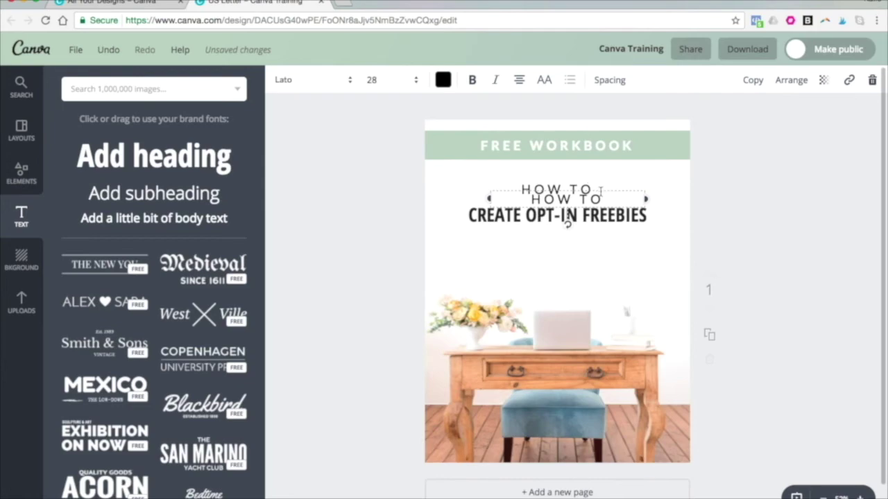
drag(600, 189, 590, 237)
double_click(557, 244)
text(WITH CANVA)
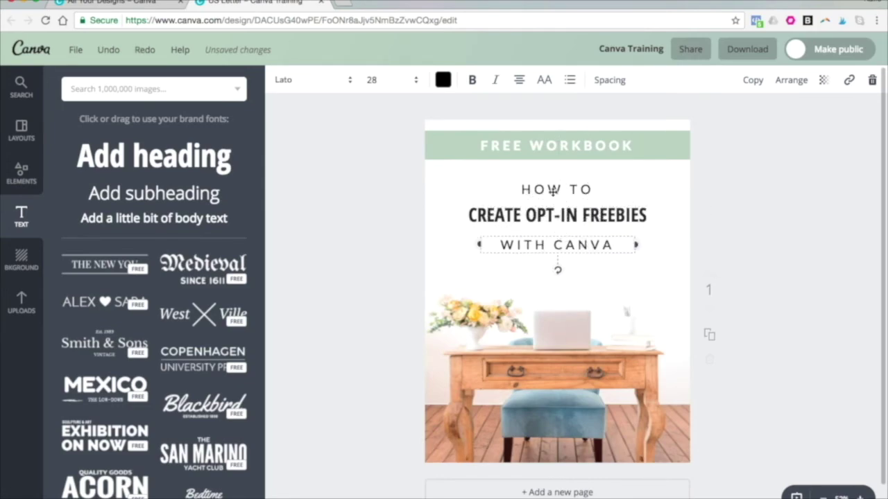
- Open the font size choices for the "HOW TO" text
click(409, 80)
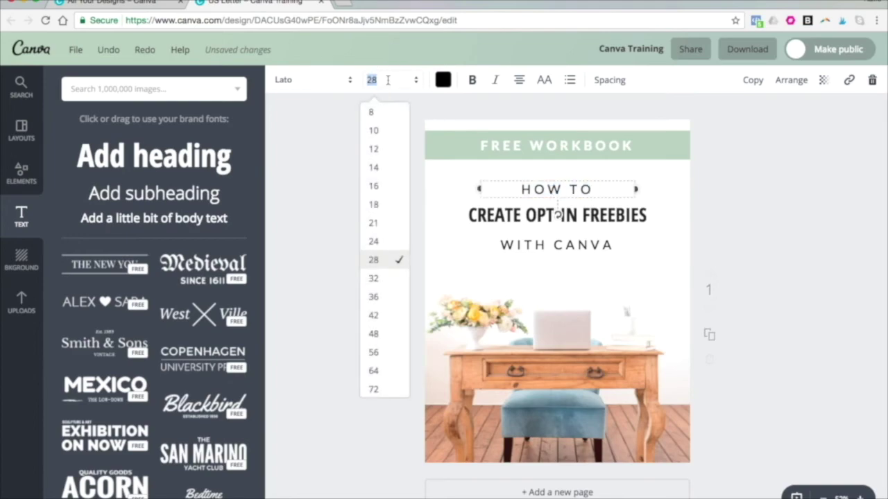